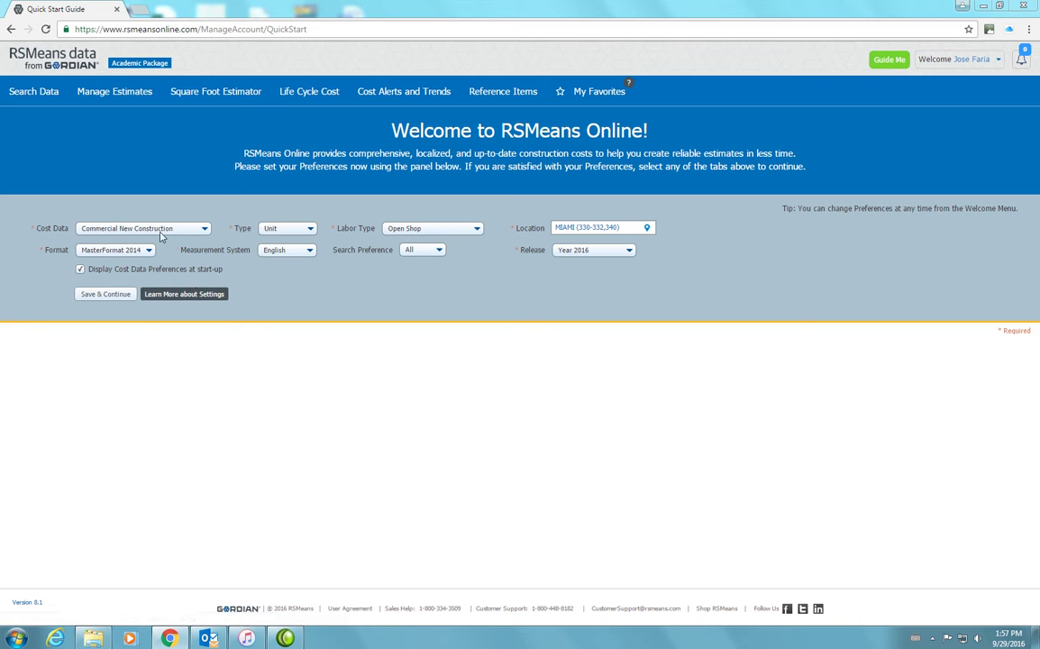
# Step: Accept the Commercial New Construction, Miami, 2016 cost data preferences and continue
pyautogui.click(105, 294)
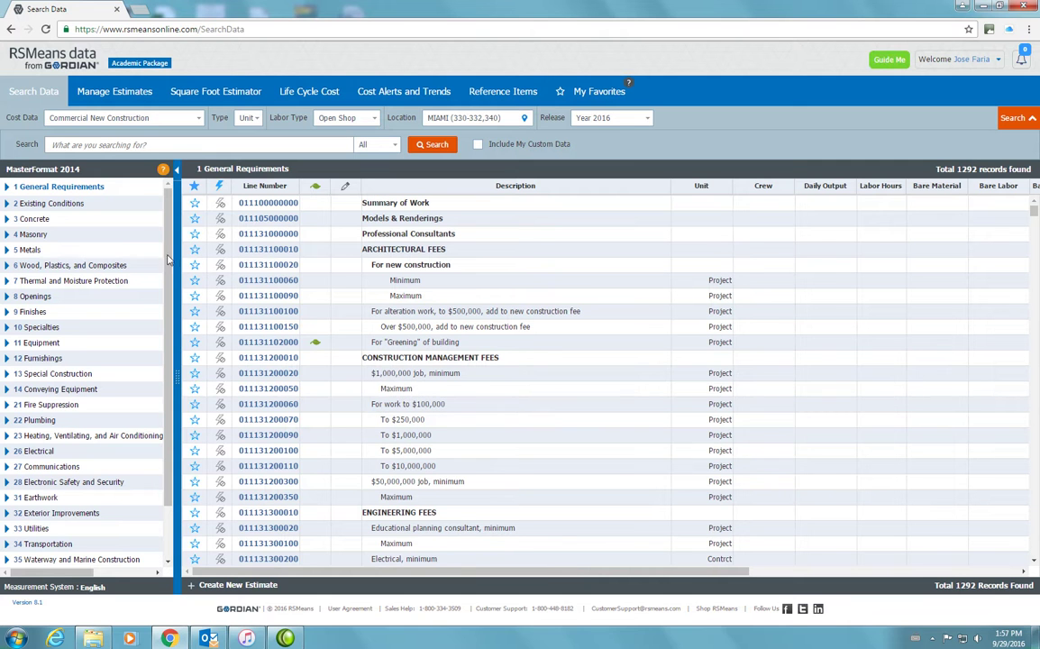
pyautogui.click(6, 218)
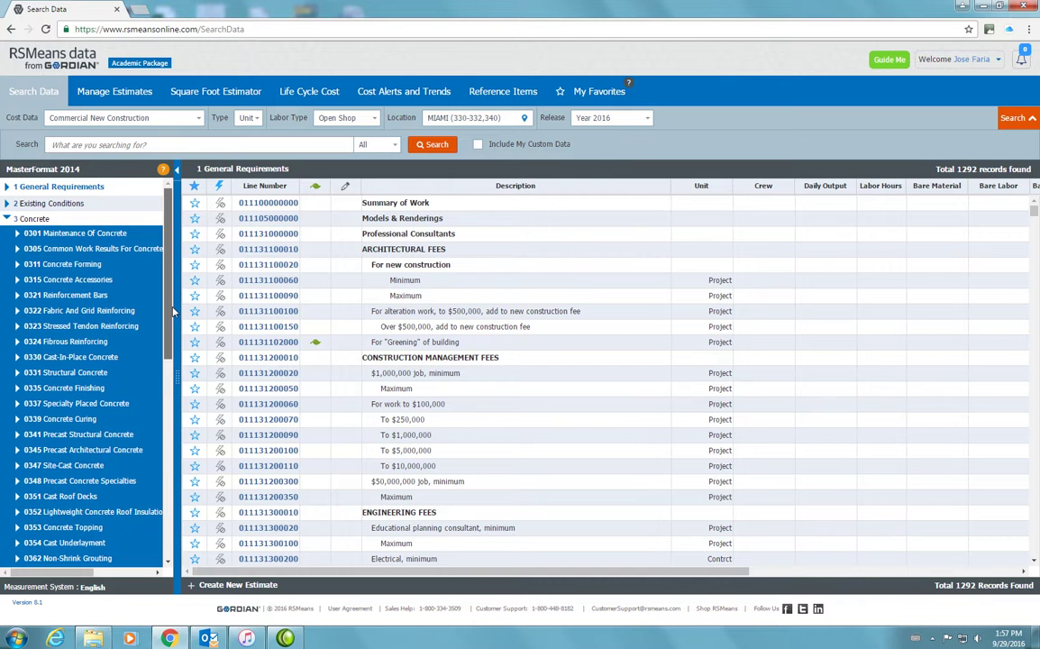
pyautogui.click(17, 295)
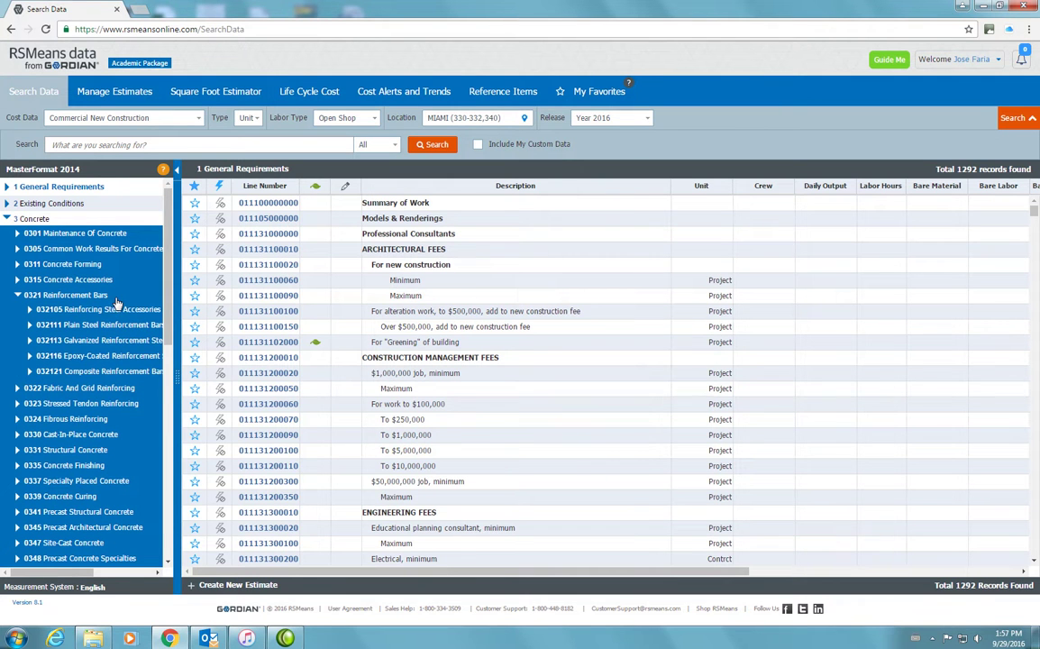
pyautogui.click(29, 325)
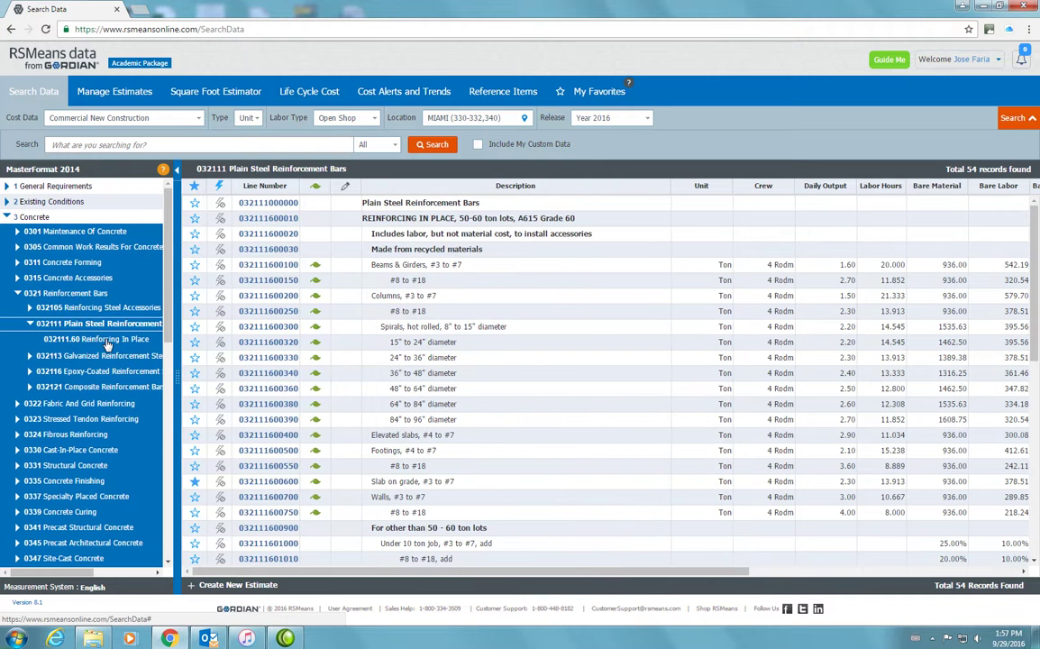
pyautogui.click(106, 341)
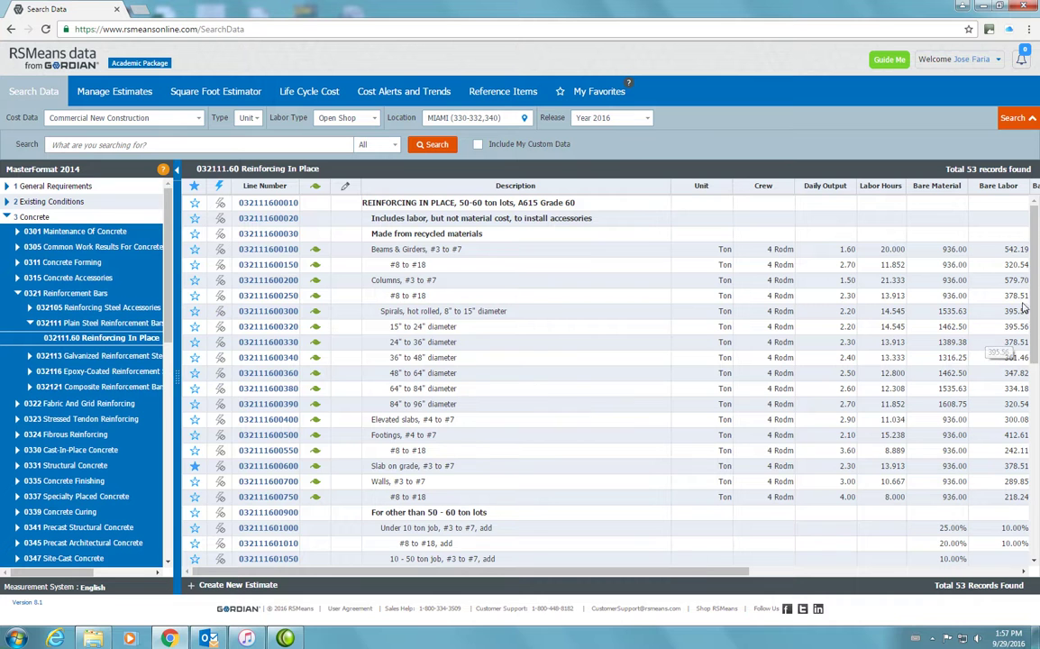
pyautogui.scroll(-2, 415, 399)
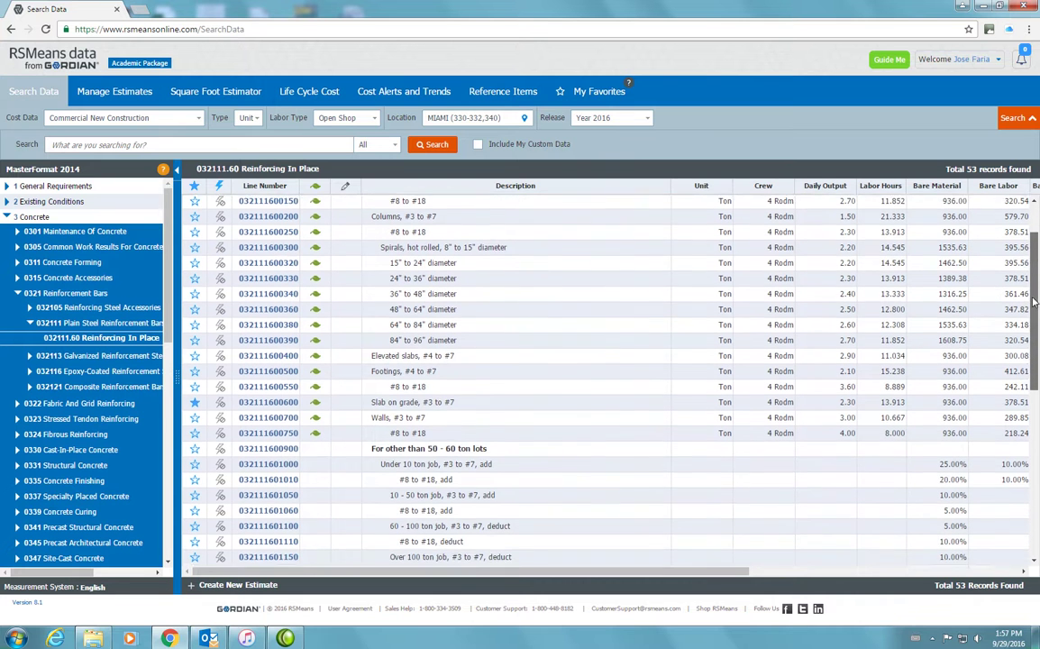
pyautogui.click(274, 406)
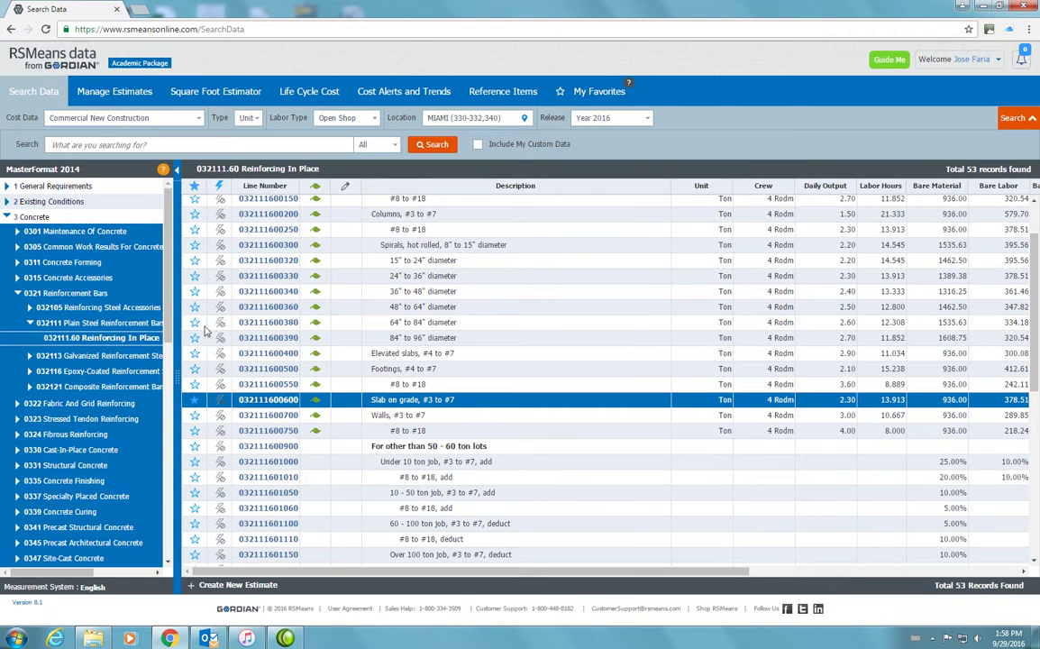
# Step: Create a new estimate named 'ClubHouse' and save its details
pyautogui.click(233, 587)
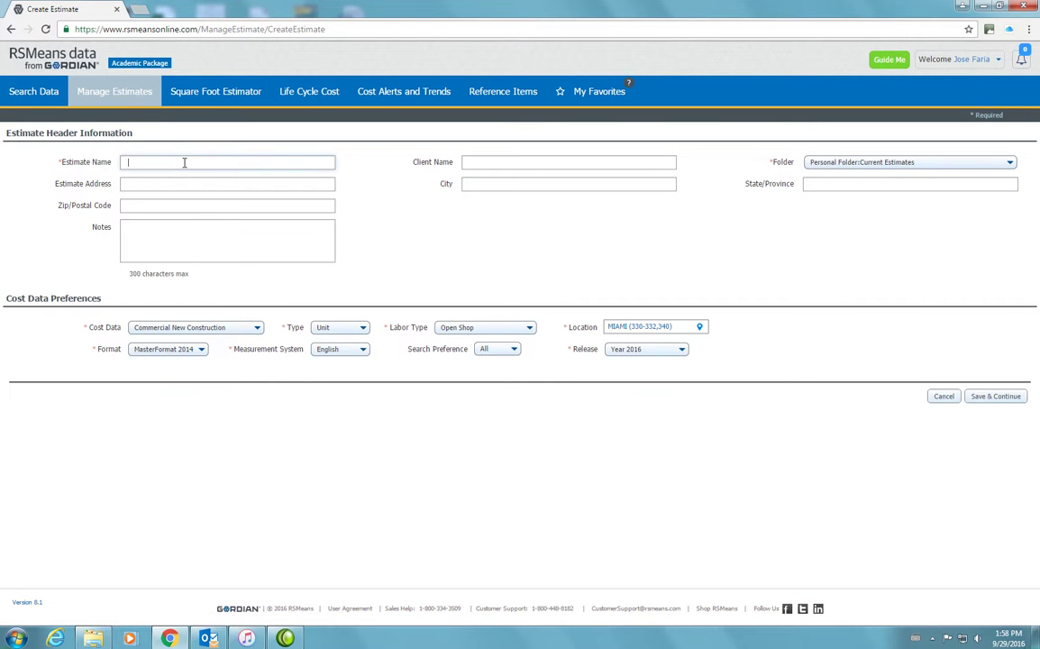
pyautogui.write('ClubHouse')
pyautogui.click(1002, 399)
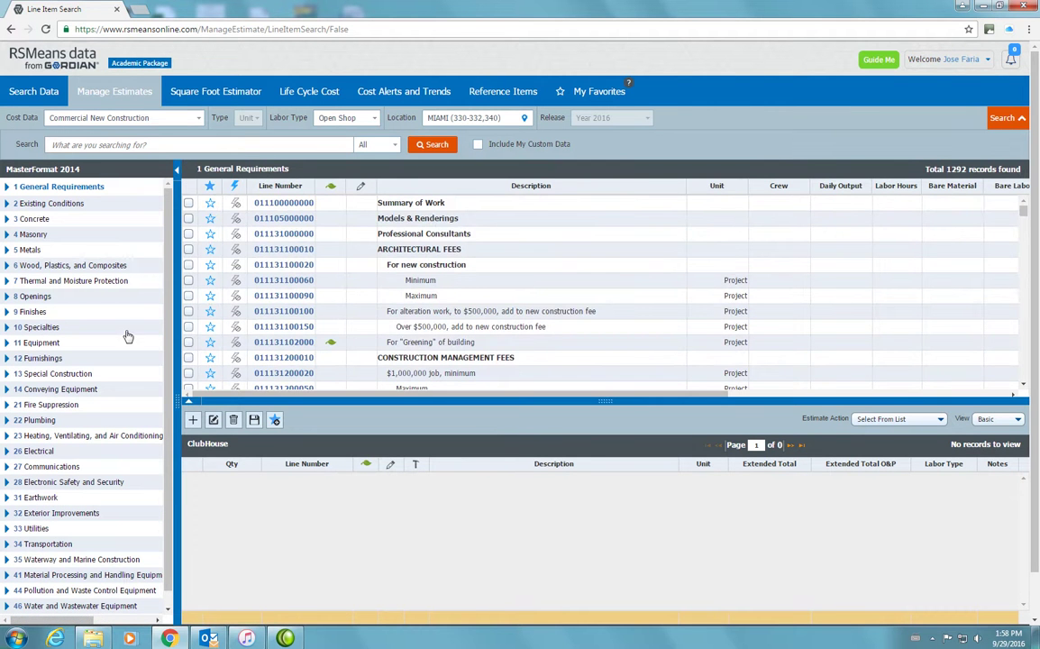
# Step: List the 032111.60 Reinforcing In Place cost lines under 3 Concrete
pyautogui.click(7, 218)
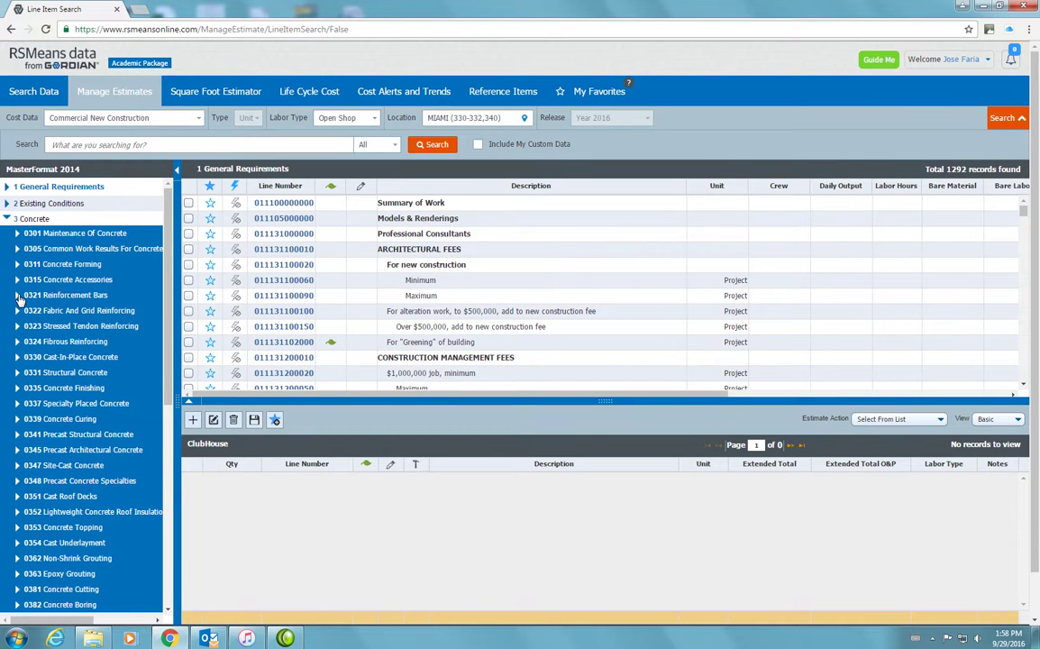
pyautogui.click(16, 295)
pyautogui.click(30, 326)
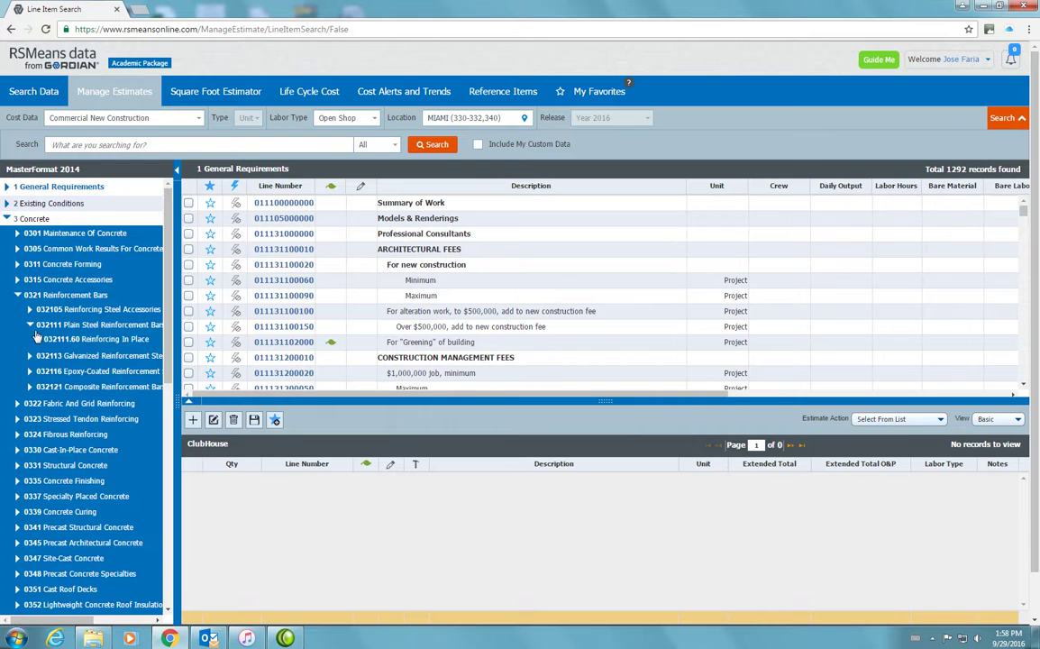
pyautogui.click(109, 340)
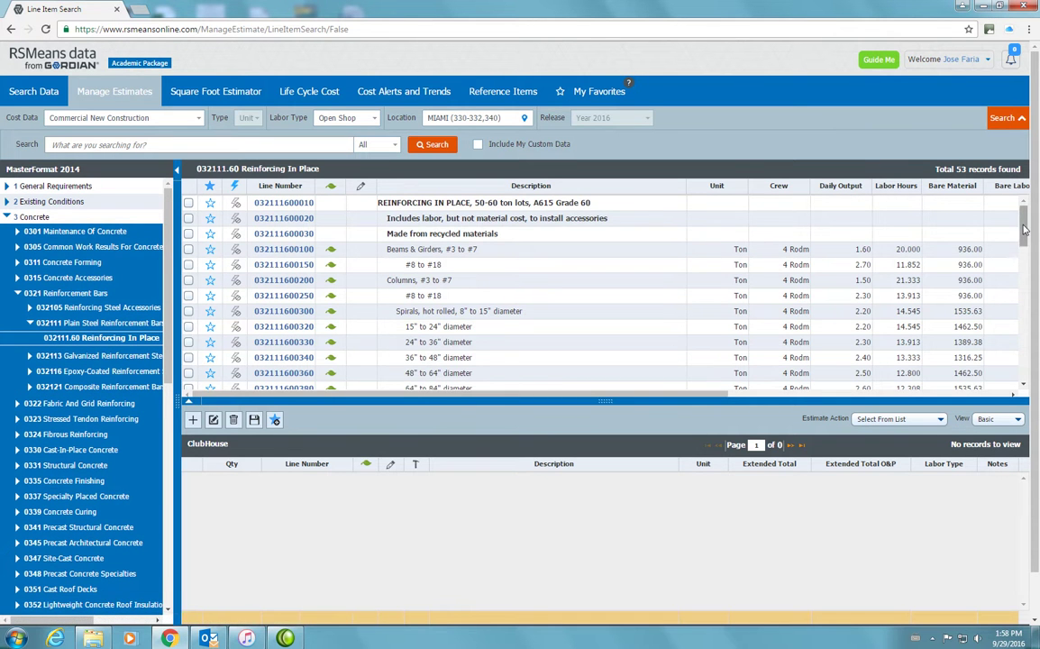
pyautogui.scroll(-2, 1024, 248)
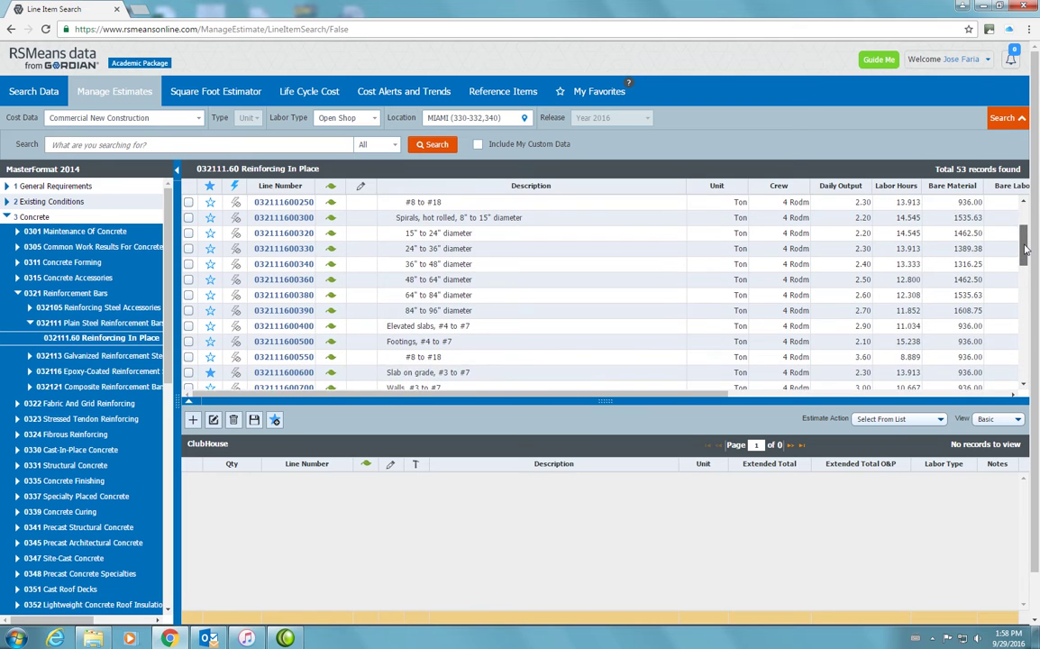
pyautogui.scroll(-1, 558, 312)
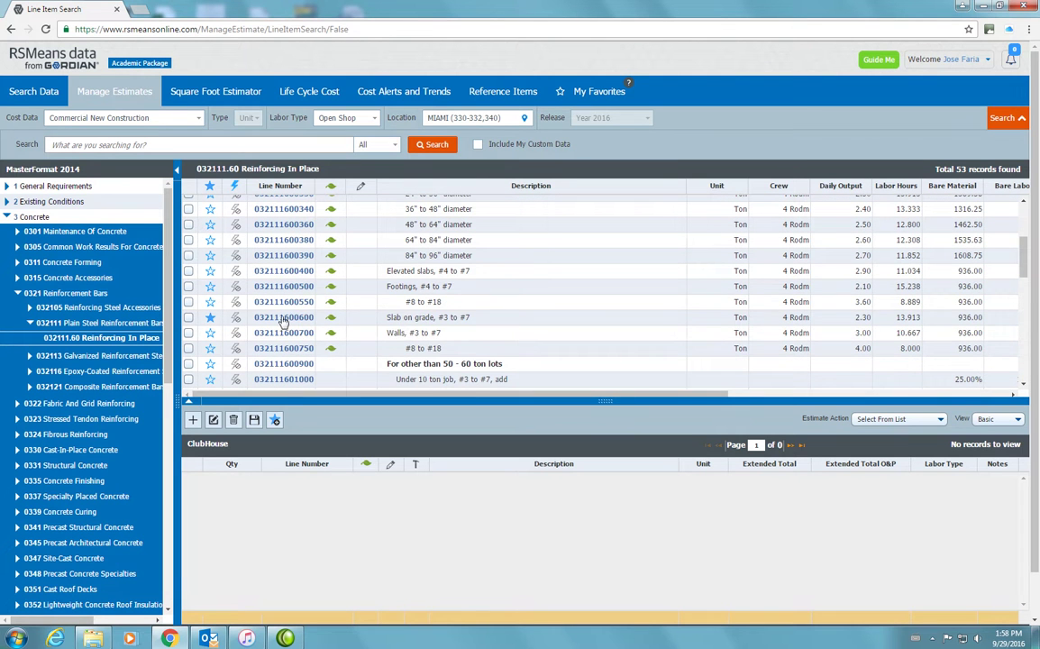
pyautogui.click(284, 319)
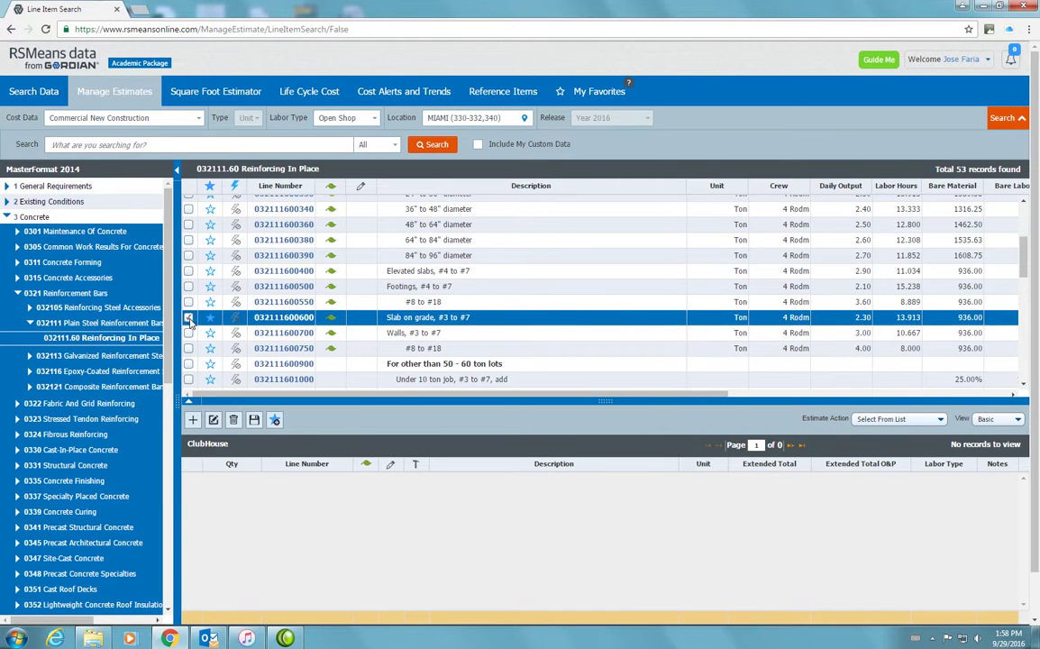
pyautogui.click(192, 421)
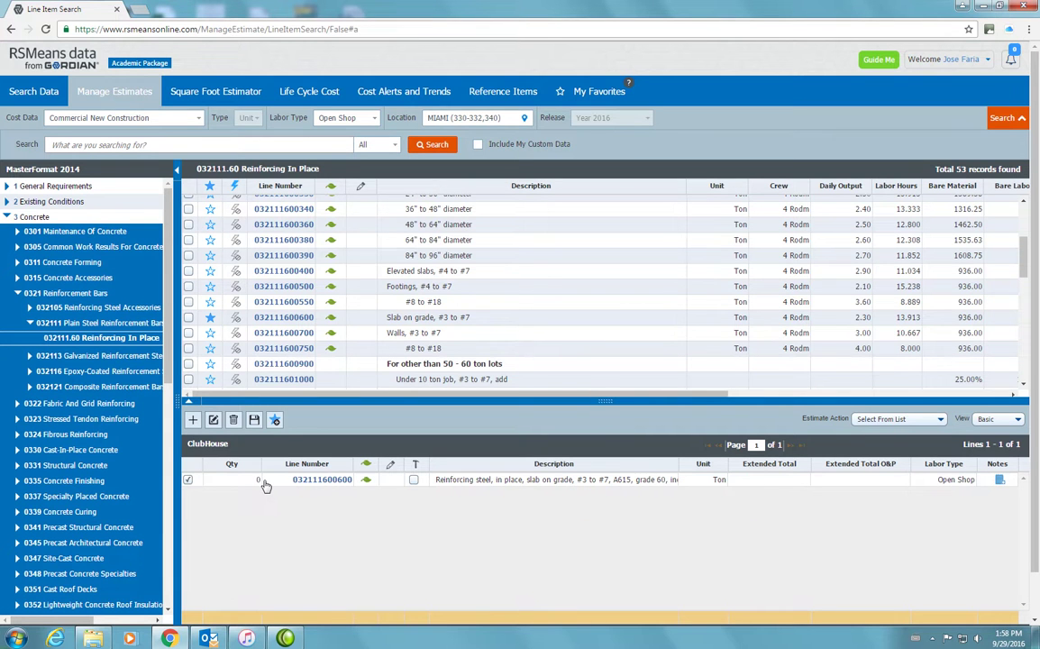
pyautogui.click(254, 420)
pyautogui.click(17, 262)
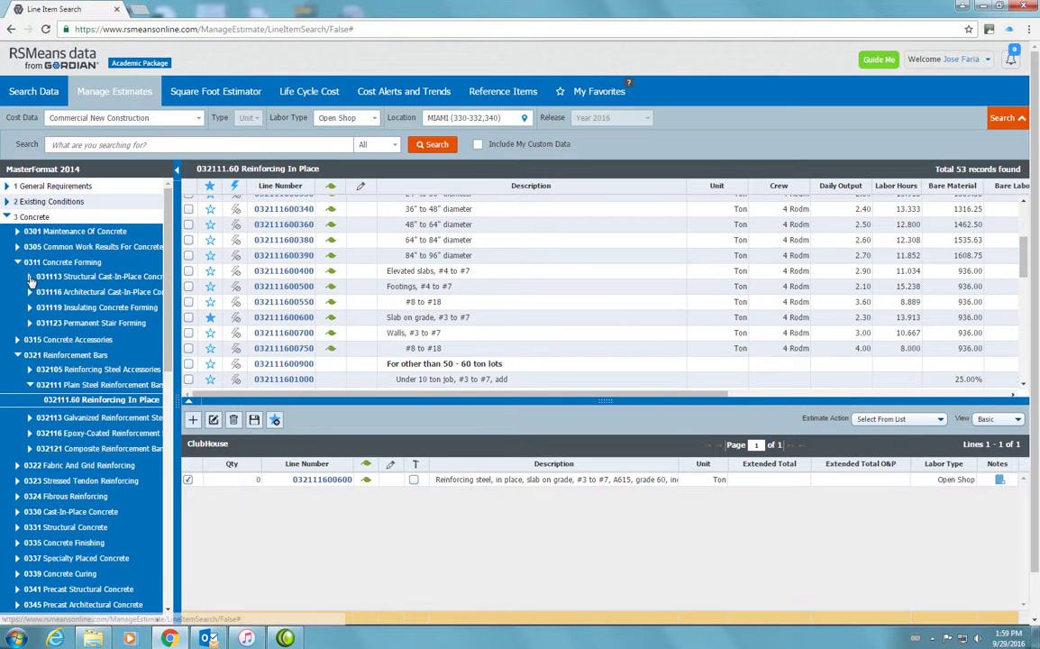
pyautogui.click(29, 276)
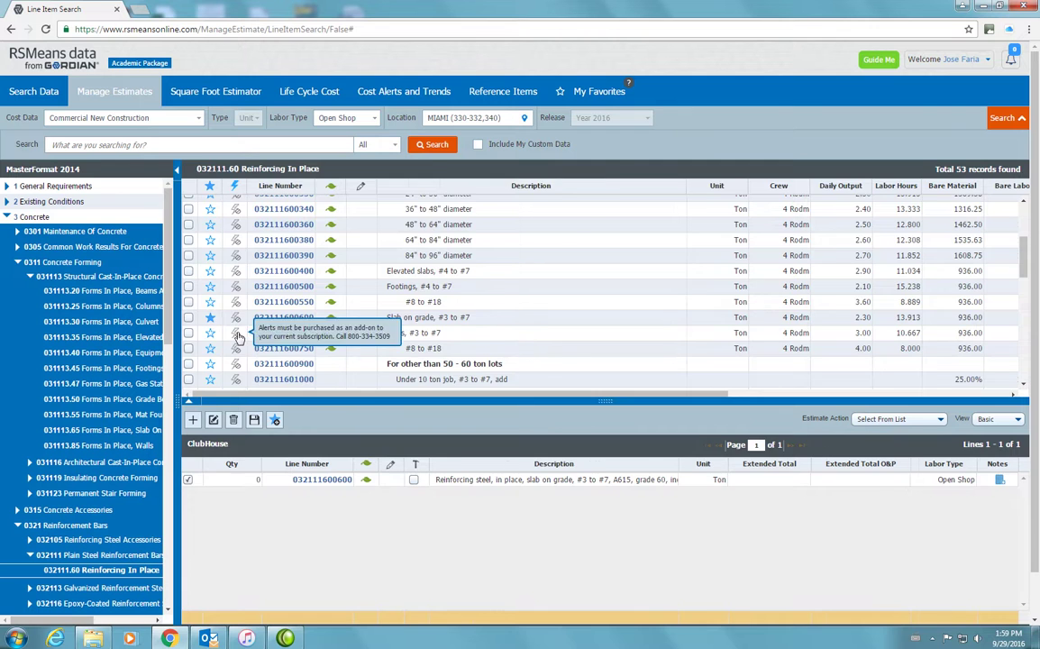
pyautogui.moveTo(176, 303)
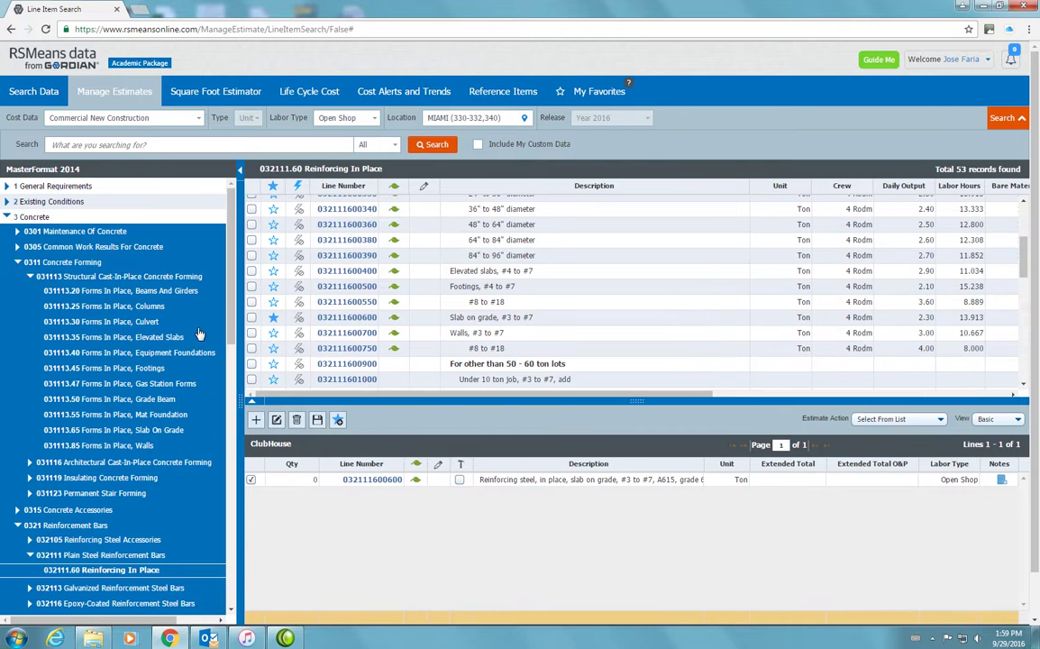
pyautogui.click(147, 400)
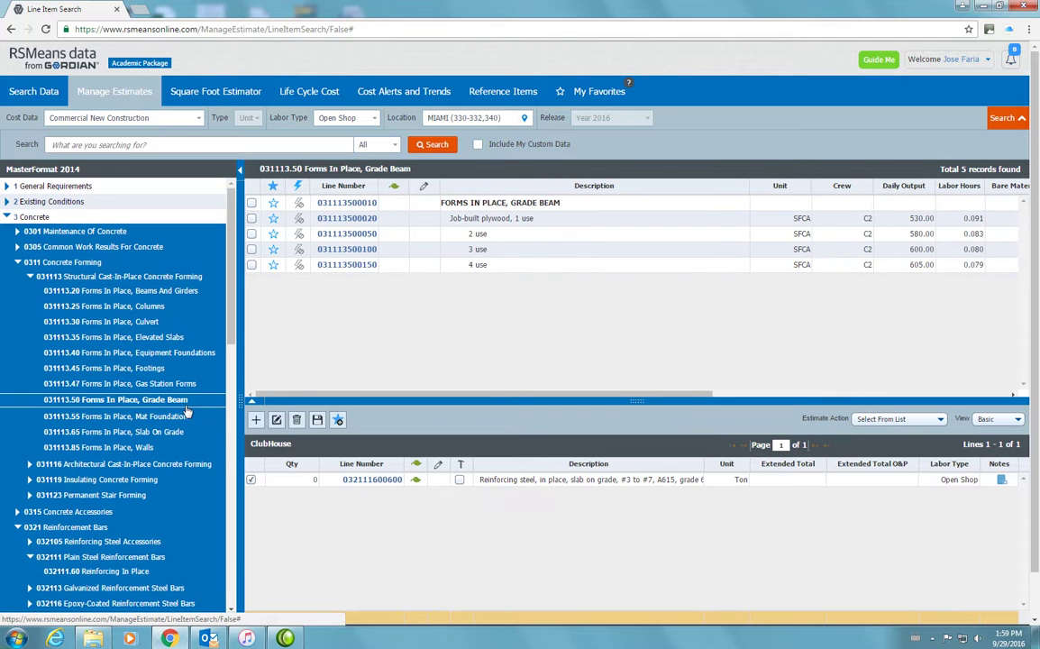
pyautogui.click(252, 234)
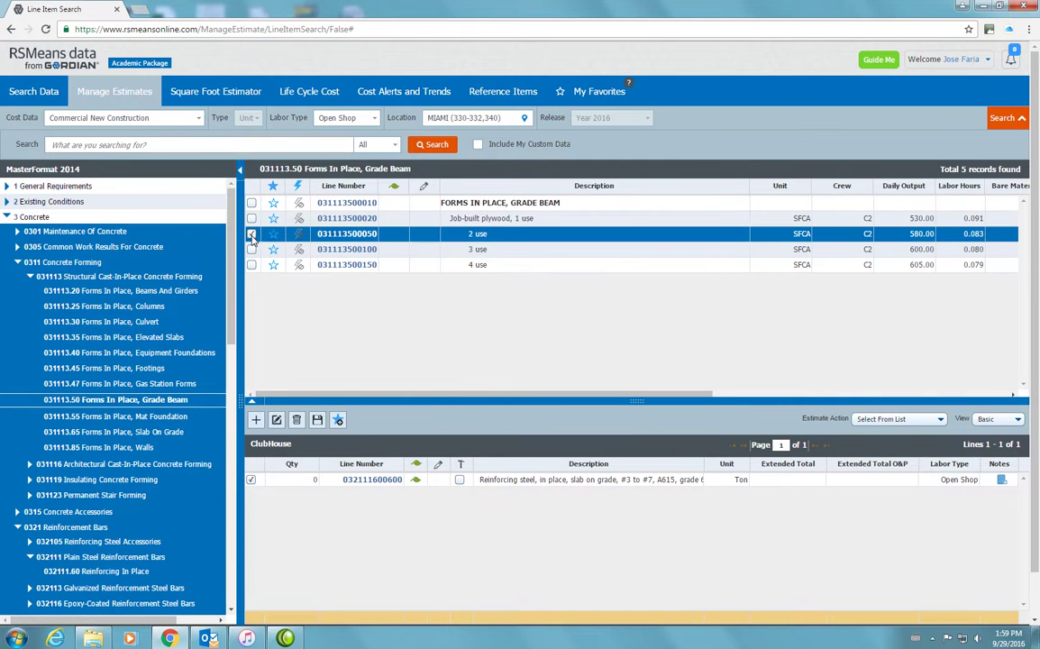
pyautogui.click(256, 419)
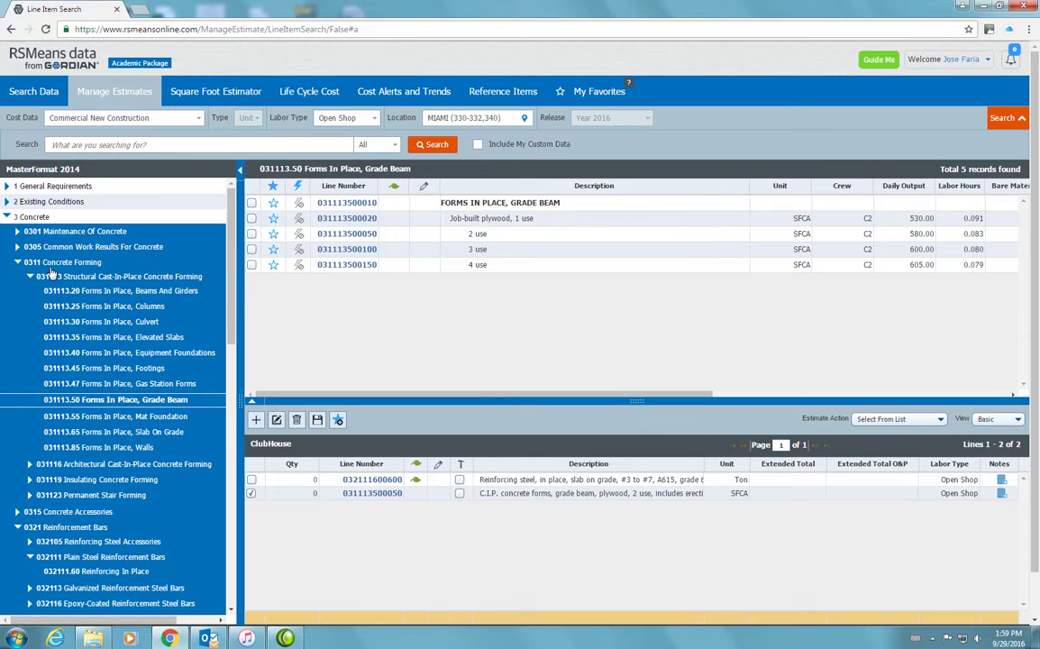
pyautogui.click(19, 263)
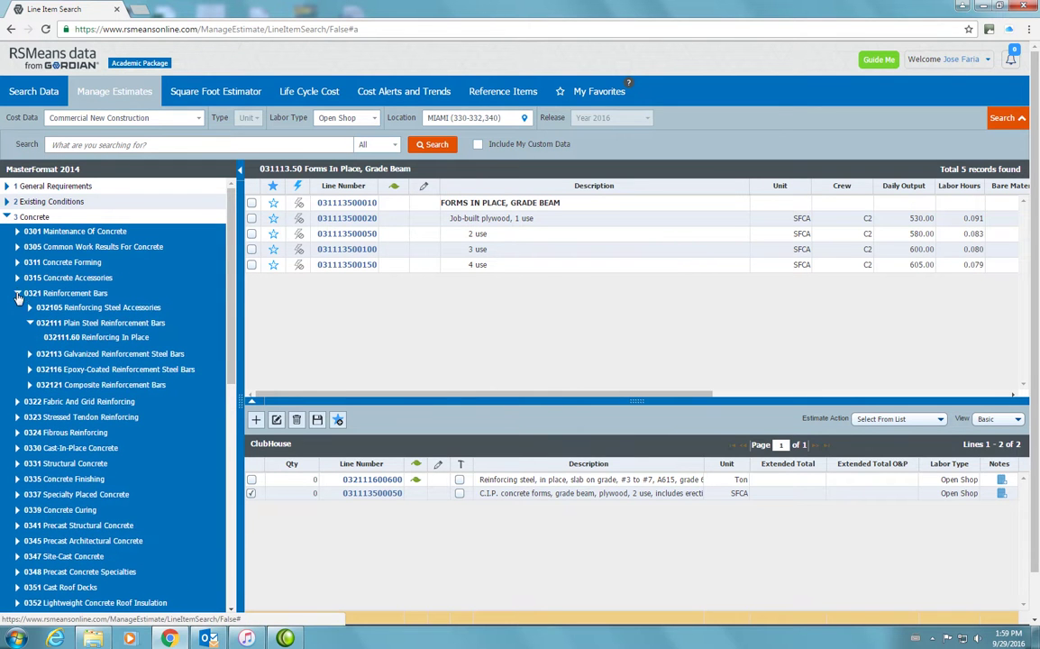
pyautogui.click(18, 294)
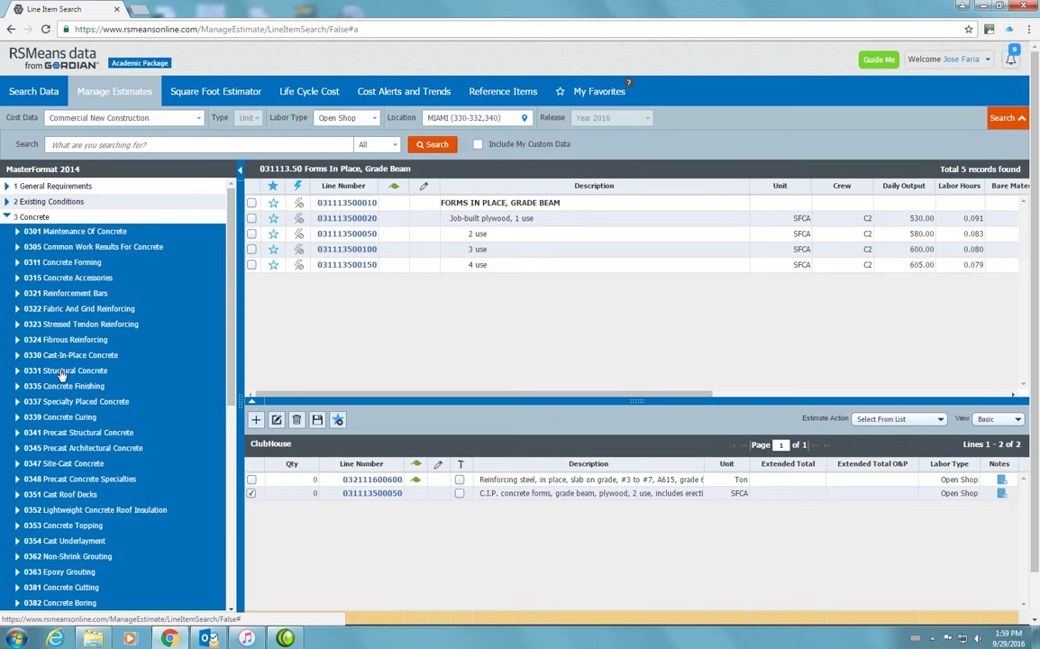
pyautogui.click(18, 370)
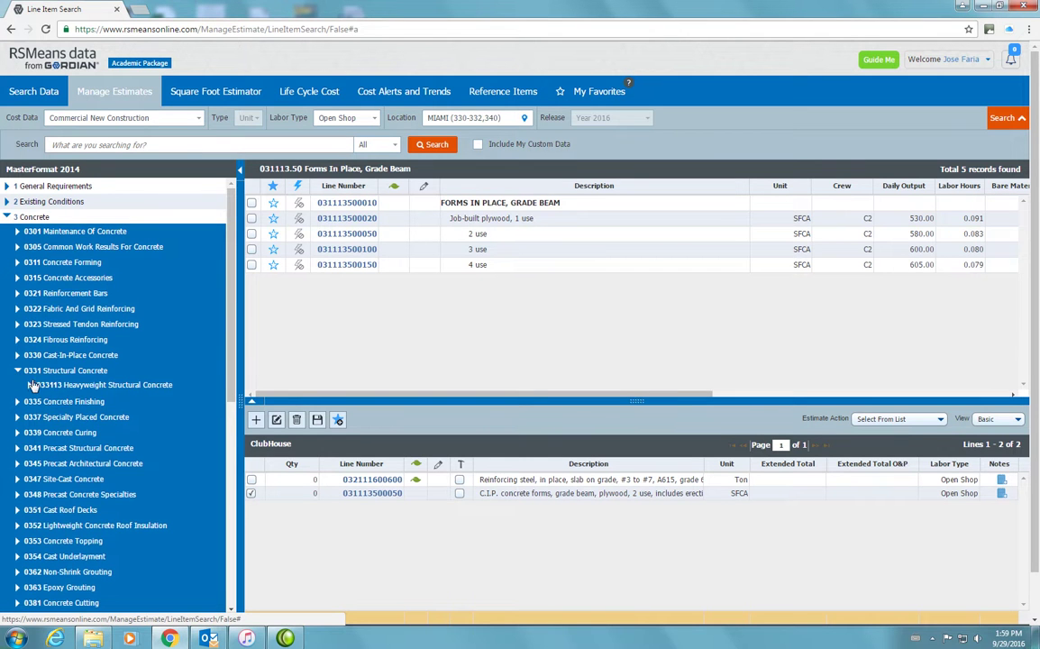
pyautogui.click(30, 385)
pyautogui.click(95, 386)
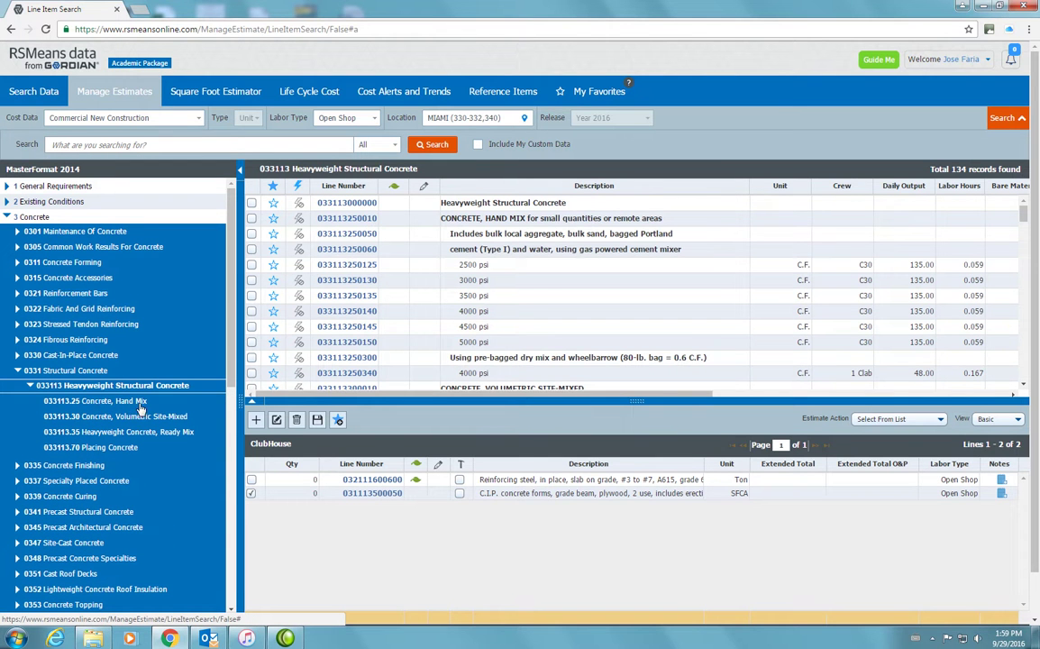
pyautogui.click(147, 432)
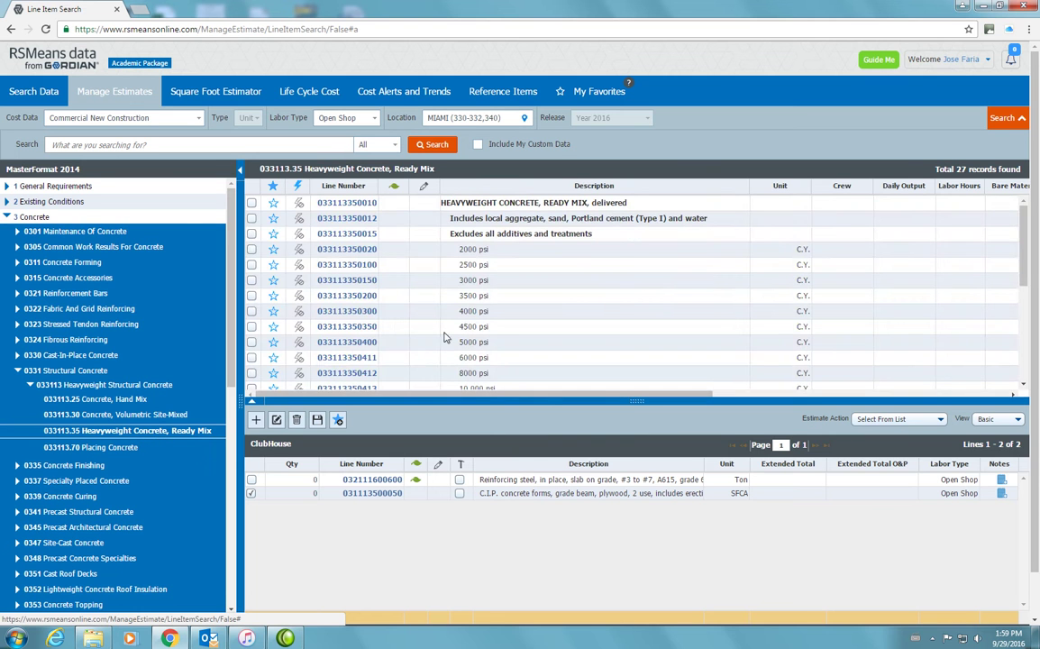
pyautogui.click(252, 280)
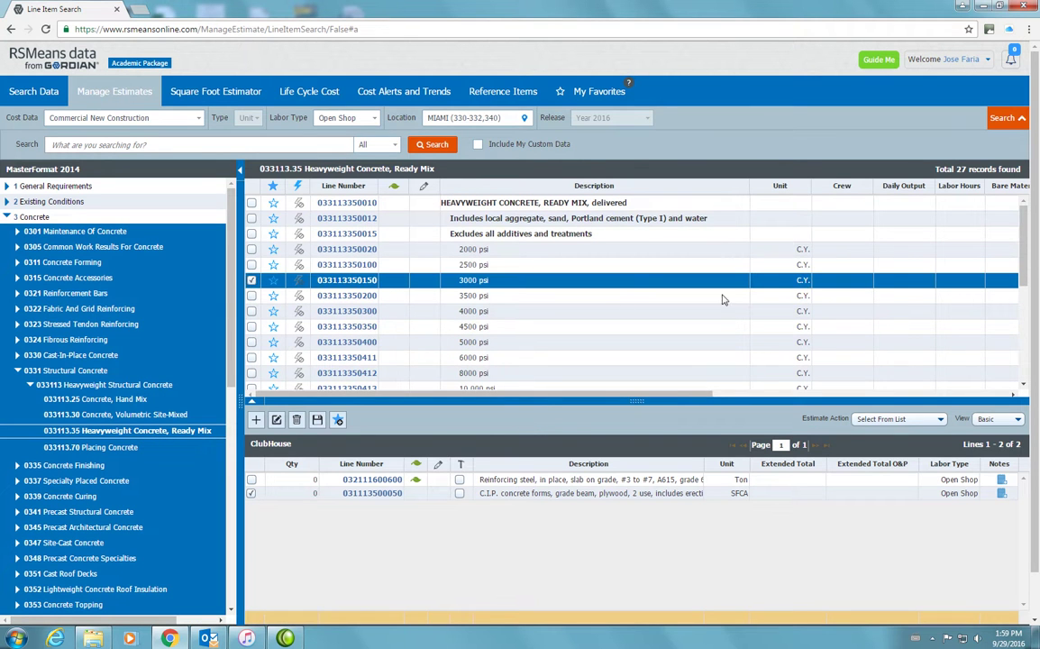
pyautogui.click(256, 419)
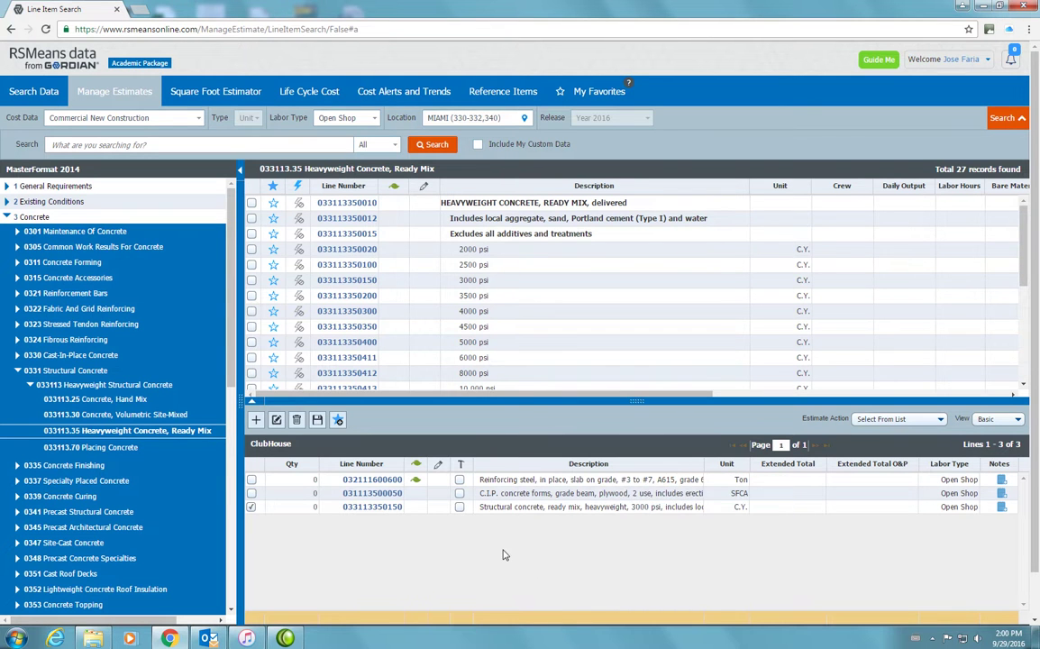
# Step: Save the ClubHouse estimate, export it to Excel, and open the downloaded .xls file
pyautogui.click(317, 419)
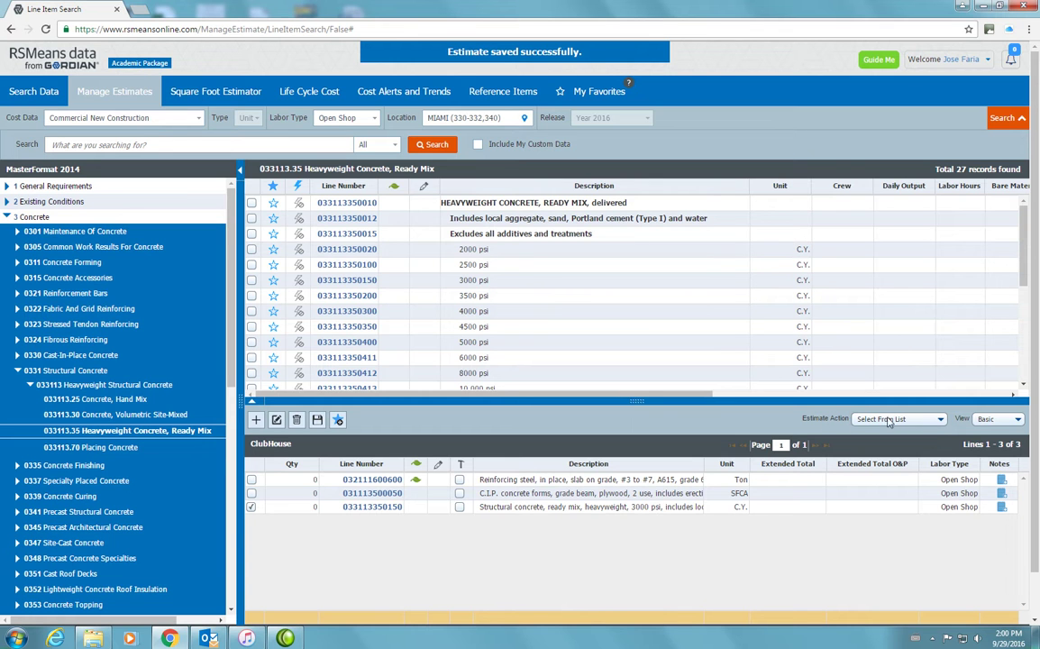
pyautogui.click(940, 420)
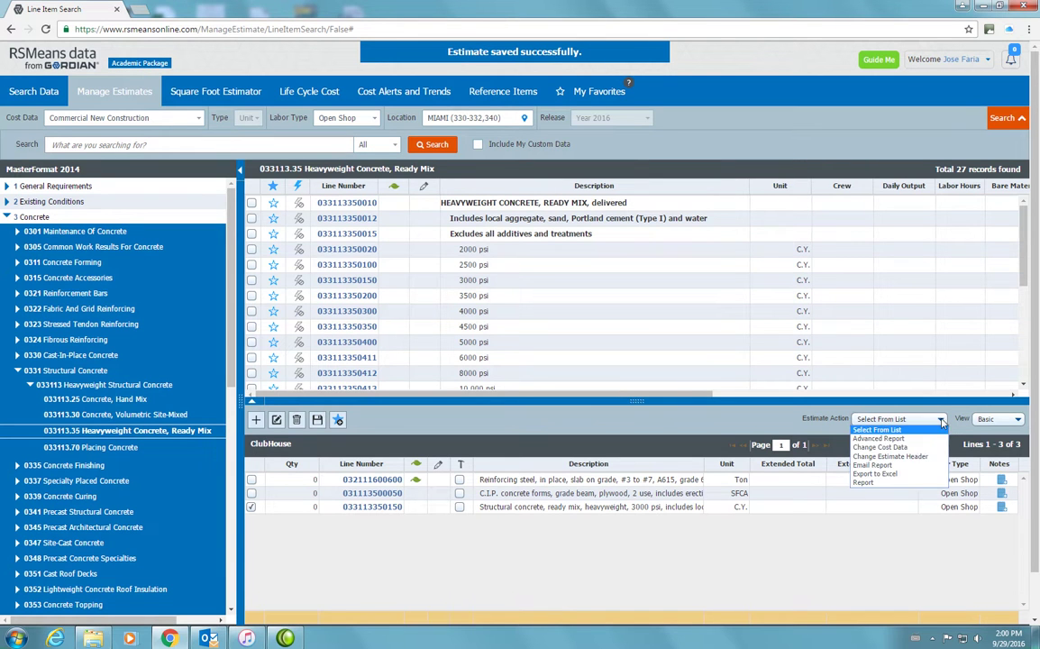
pyautogui.click(892, 482)
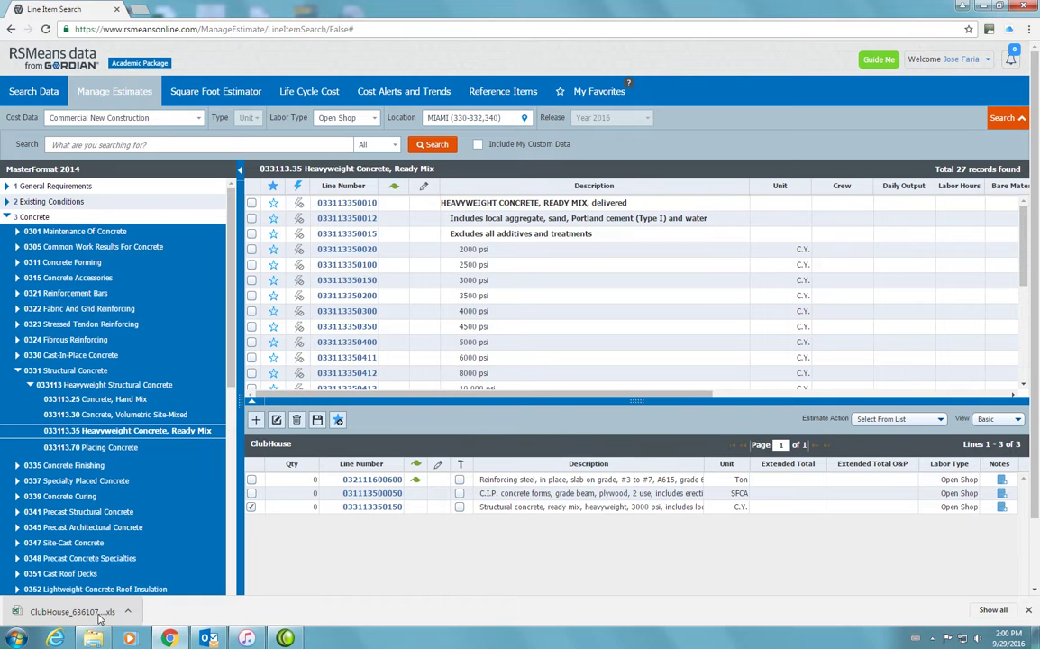
pyautogui.click(131, 612)
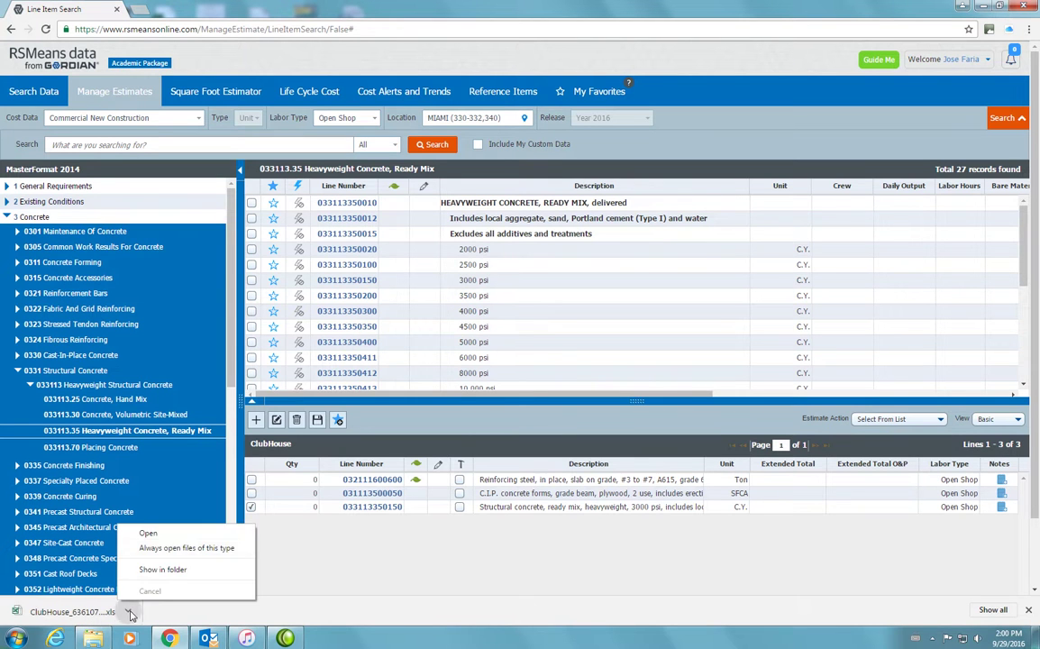
pyautogui.click(185, 539)
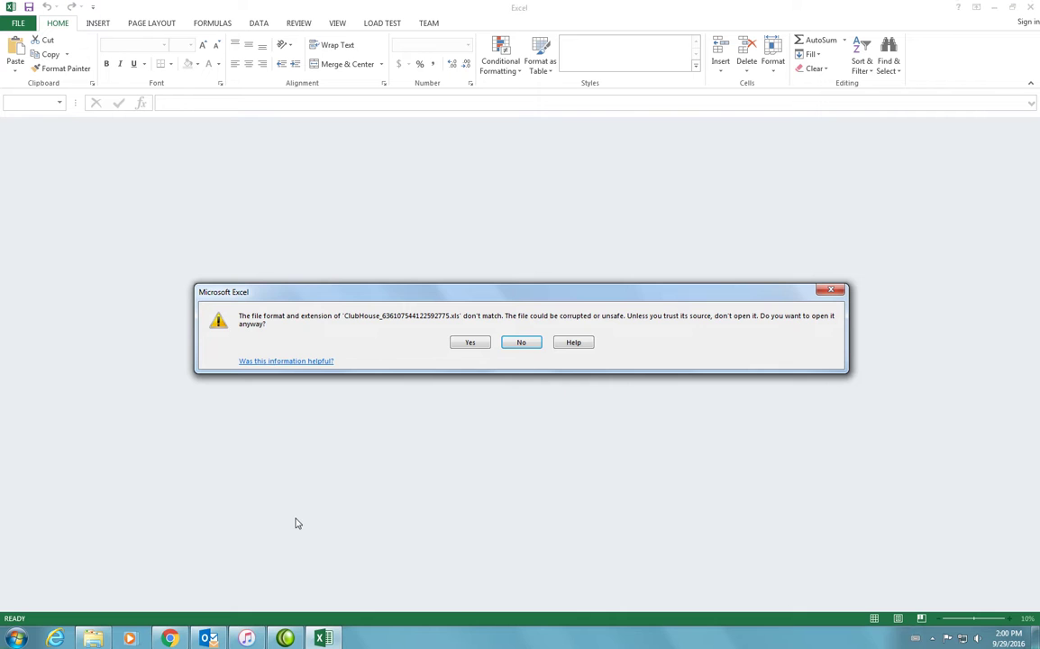
# Step: Accept the format-mismatch warning to view the estimate in Protected View
pyautogui.click(469, 343)
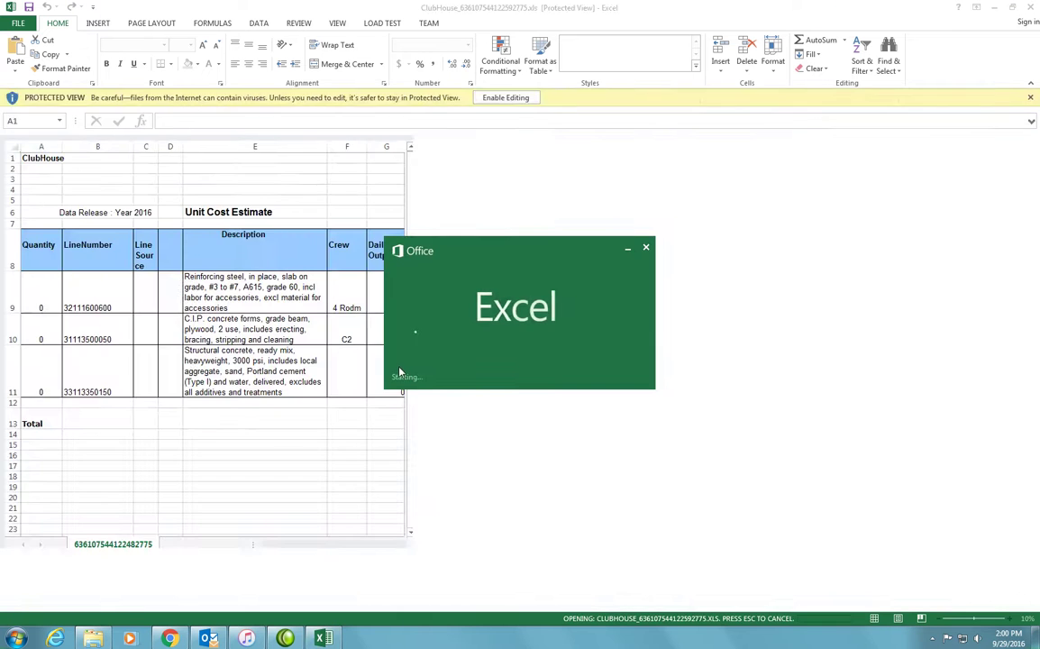